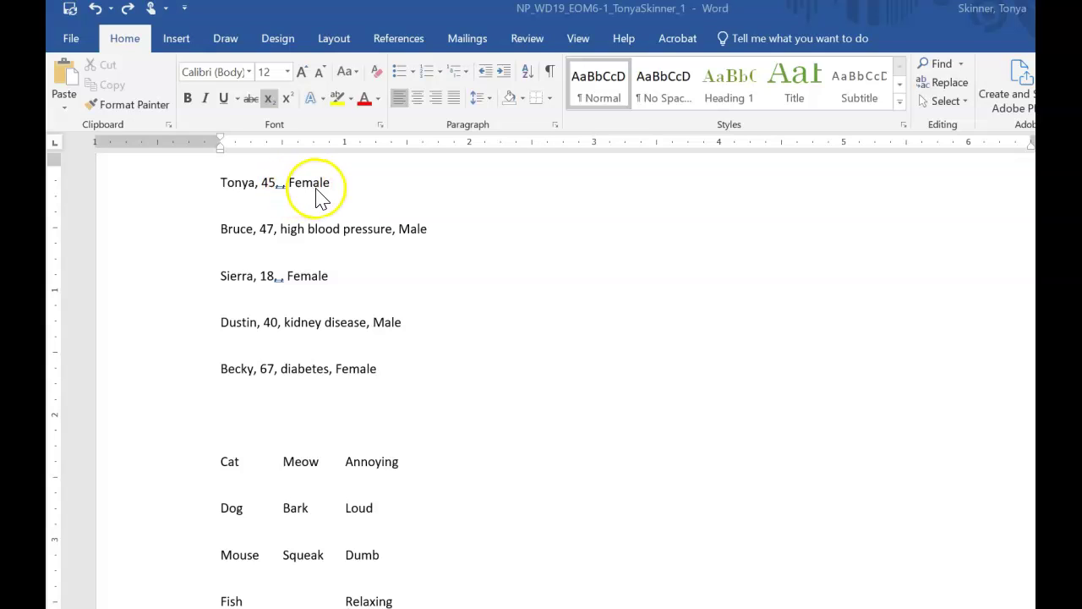
Add a new line 'Elaine, 70, Female' below the Becky line
left_click(380, 371)
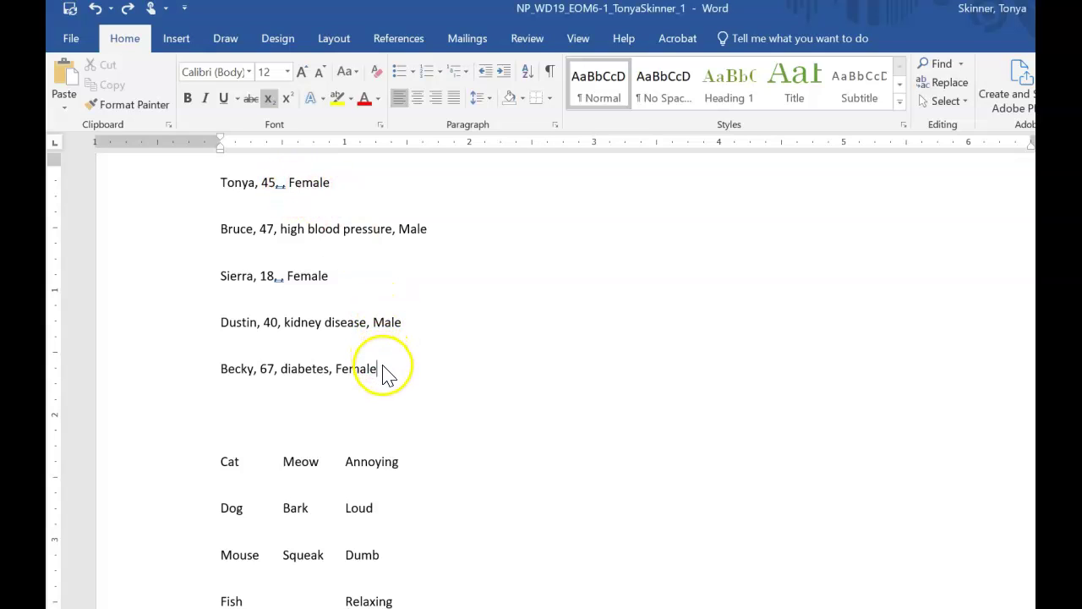
key("Return")
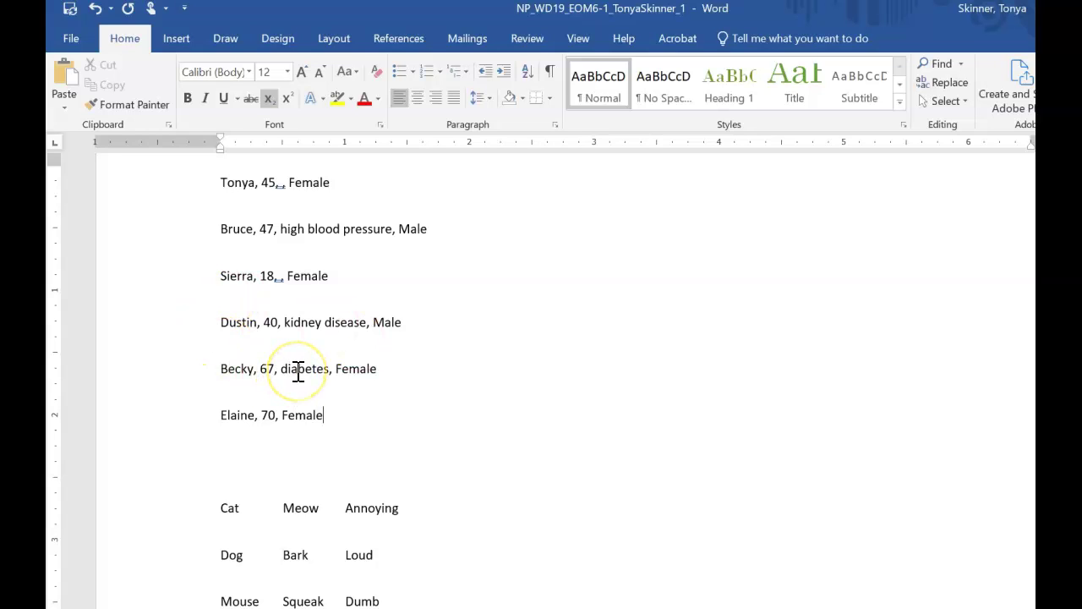
left_click(288, 281)
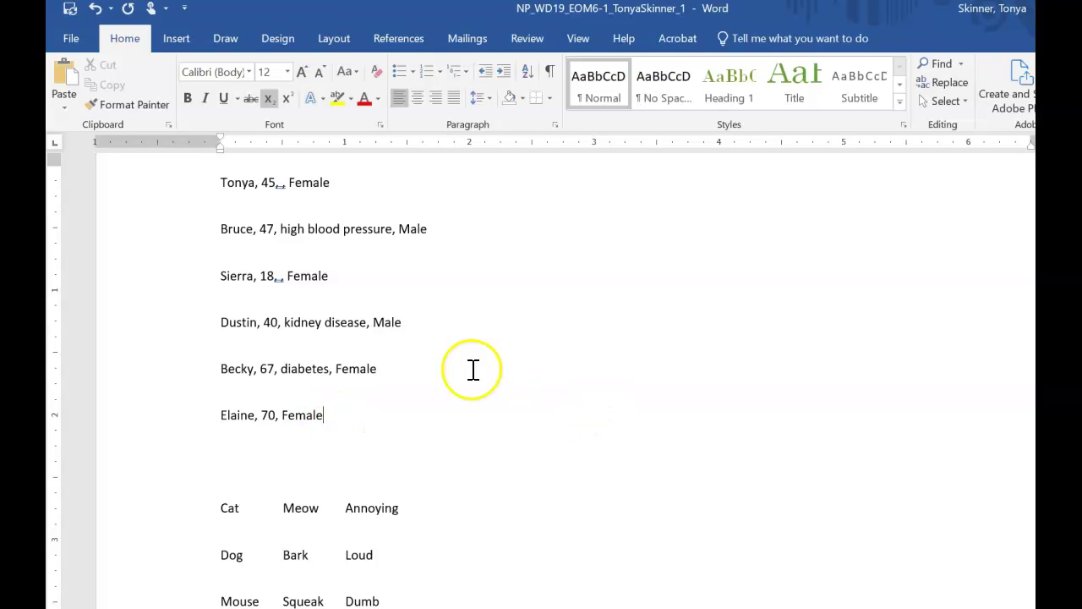
Select the six patient lines and bring up Convert Text to Table with 4 columns, 6 rows, commas
left_click_drag(221, 183, 338, 427)
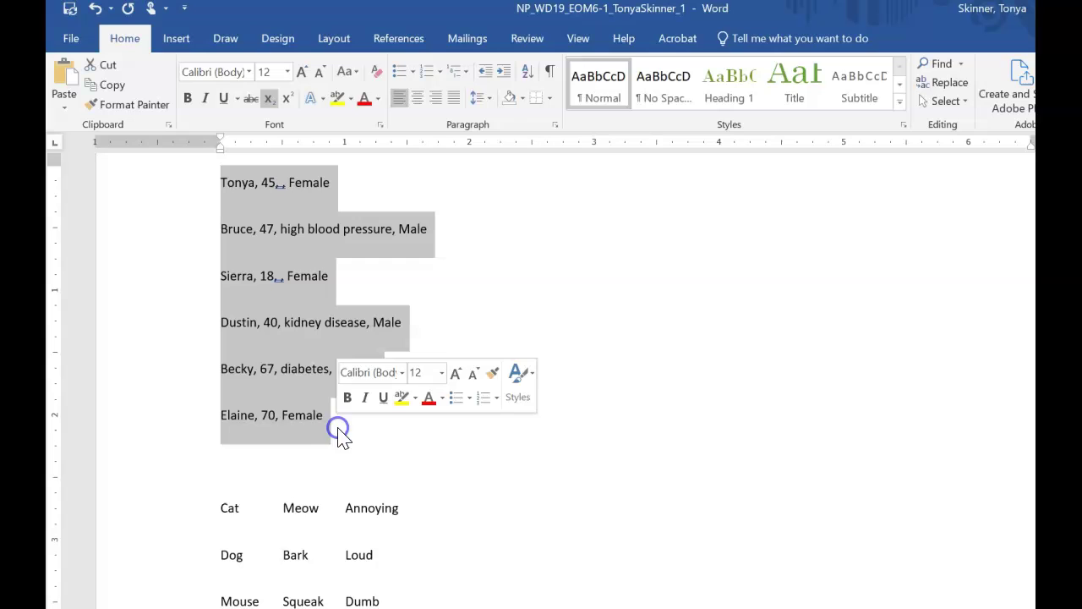
left_click(176, 38)
left_click(155, 106)
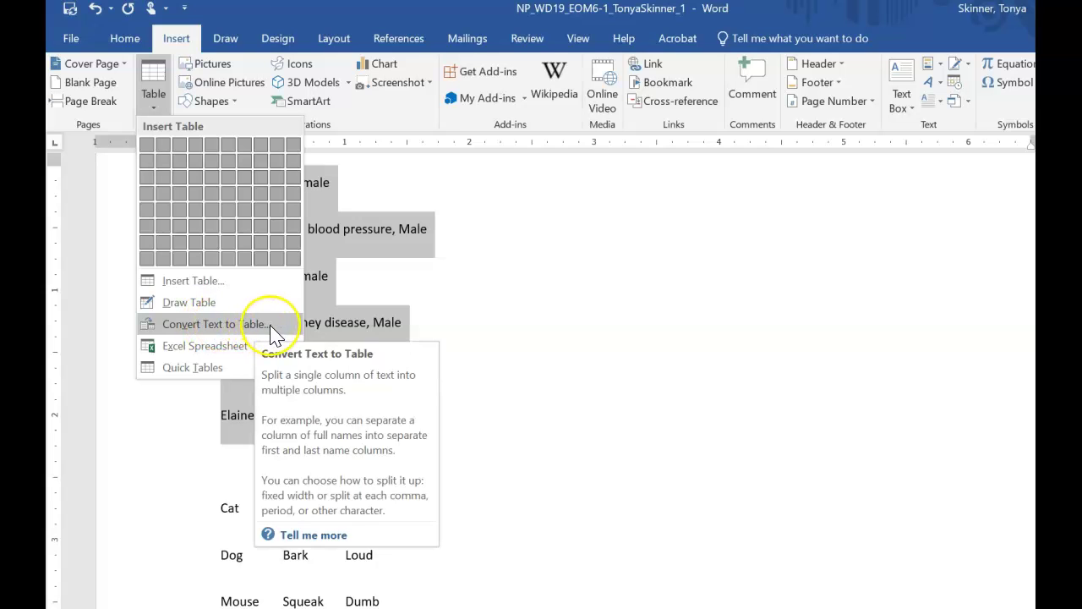
left_click(268, 327)
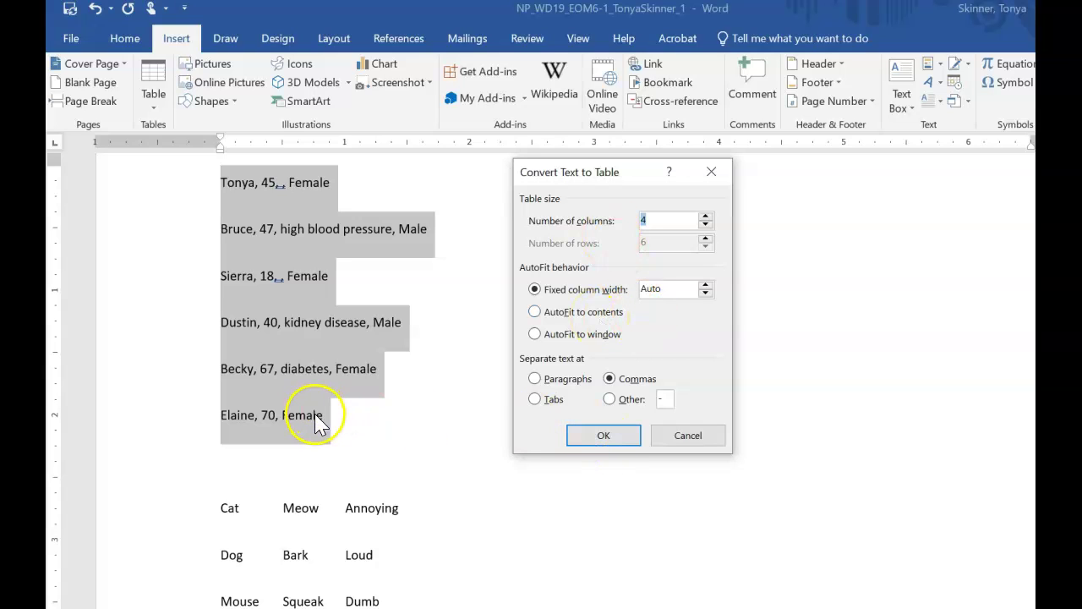
Confirm the comma conversion, creating the four-column patient table
left_click(604, 435)
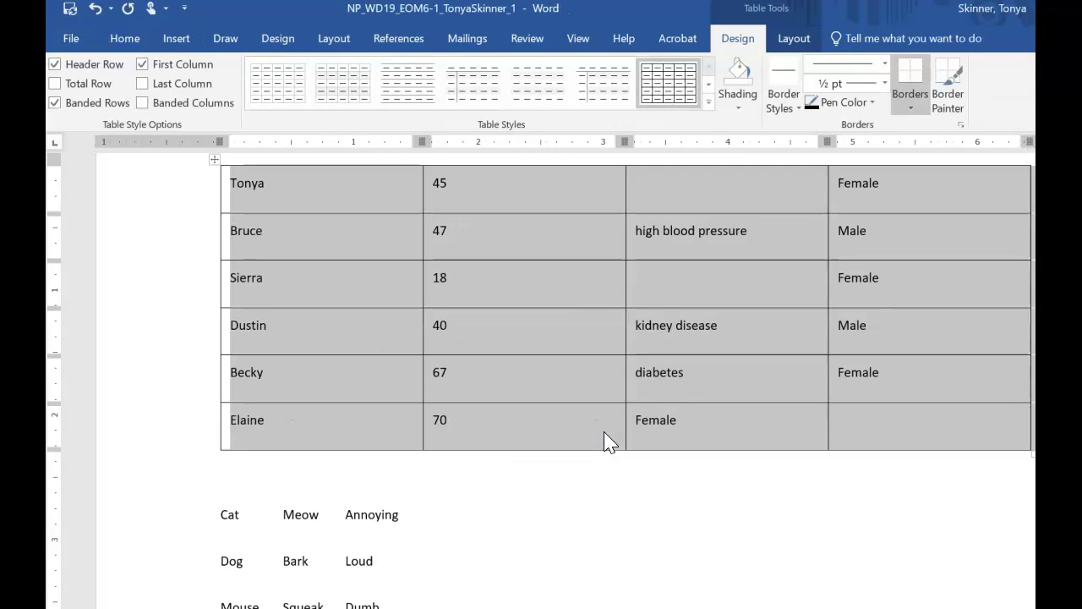
scroll(542, 380, "up", 1)
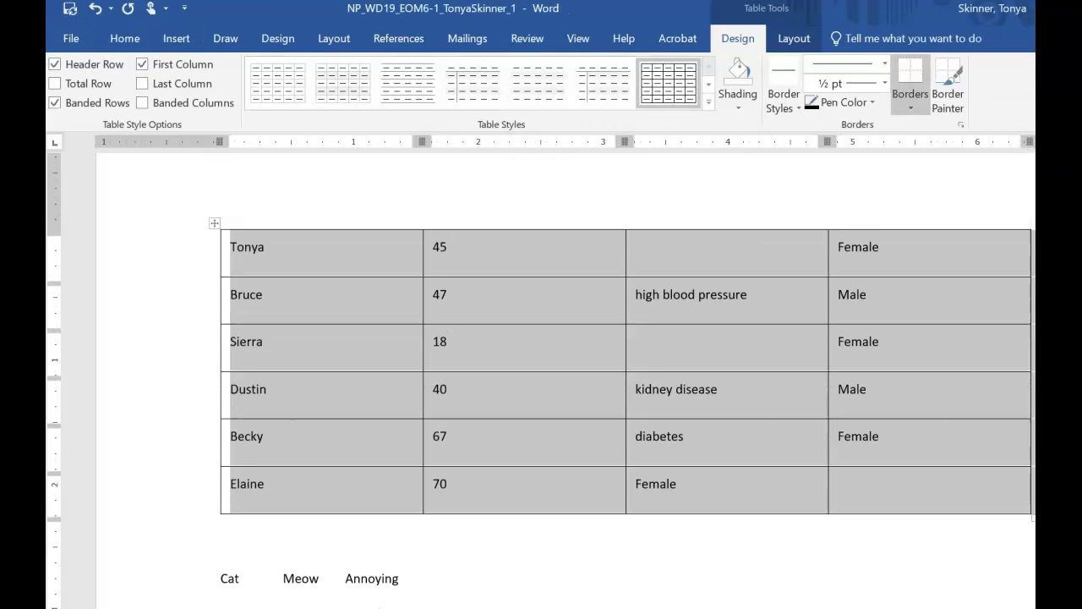
left_click(729, 230)
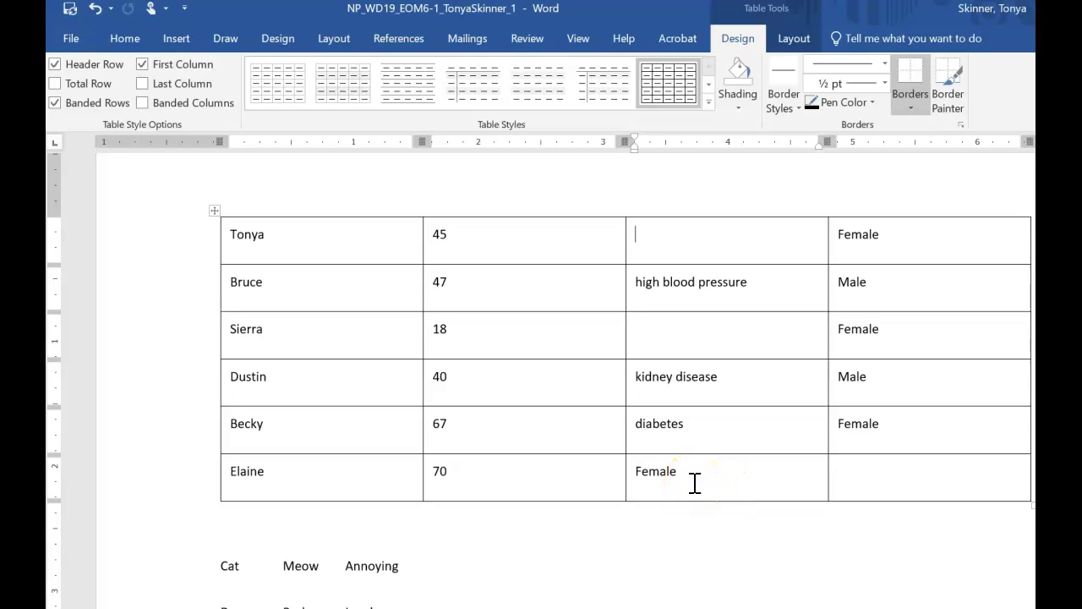
Delete Elaine's entire row from the patient table
left_click(524, 481)
right_click(525, 481)
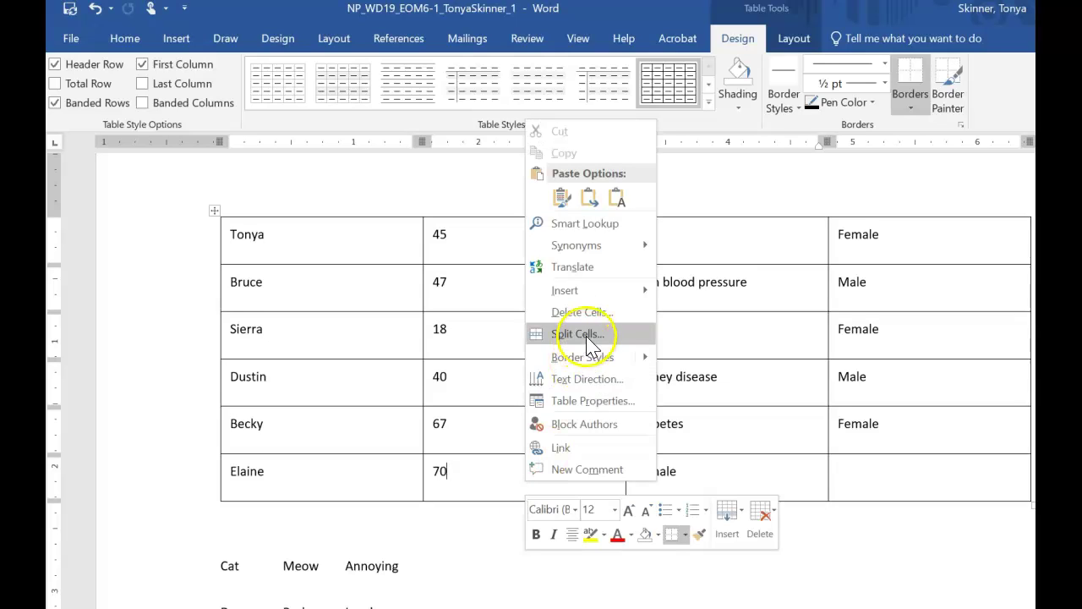
left_click(590, 311)
left_click(582, 313)
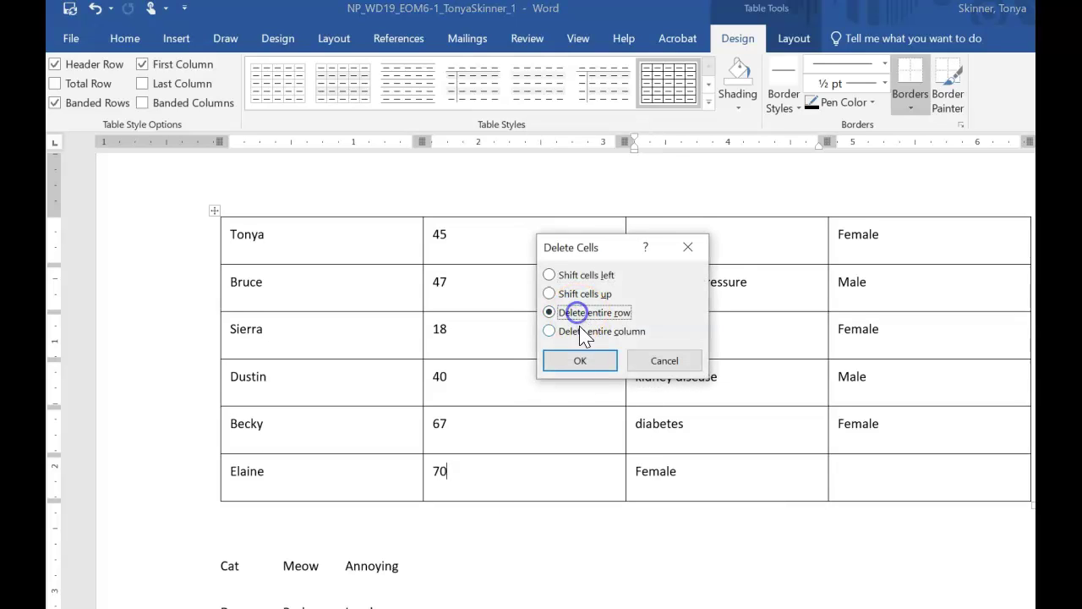
left_click(581, 362)
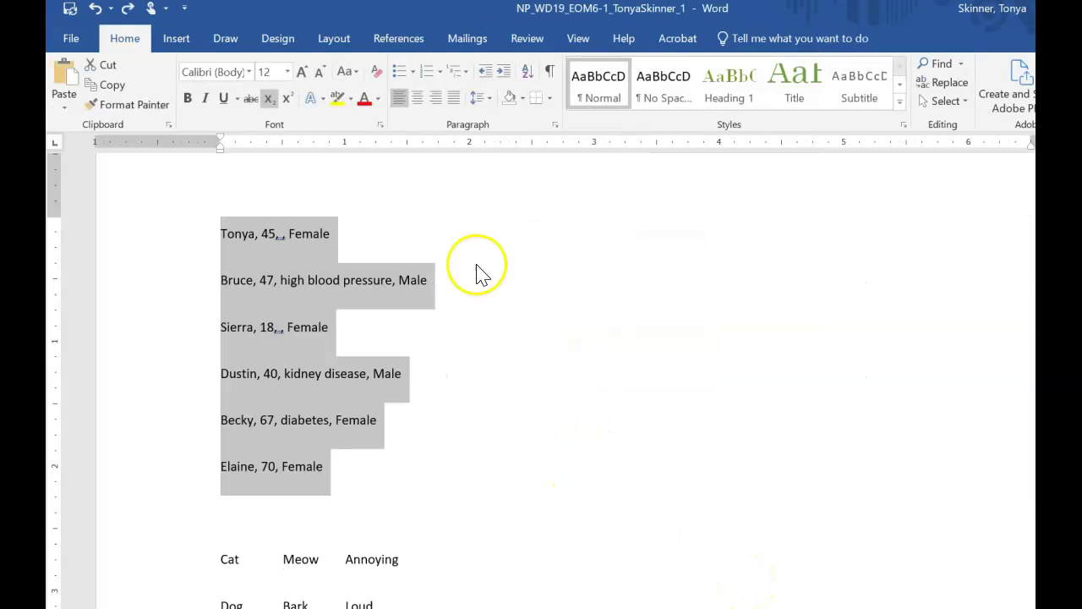
Convert the patient lines to a comma-separated table with AutoFit to contents
left_click(178, 39)
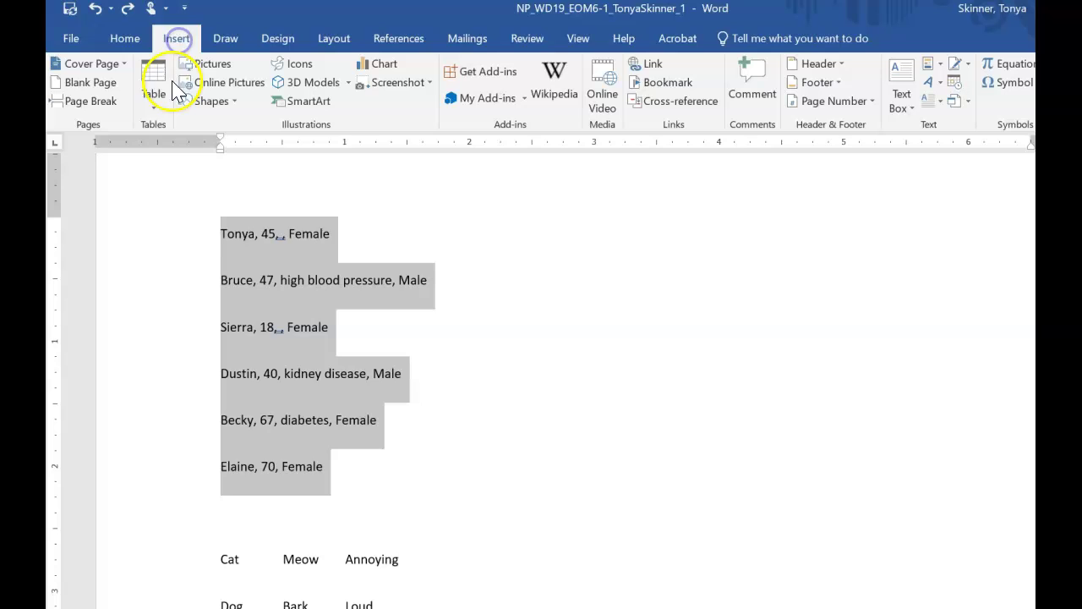
left_click(153, 97)
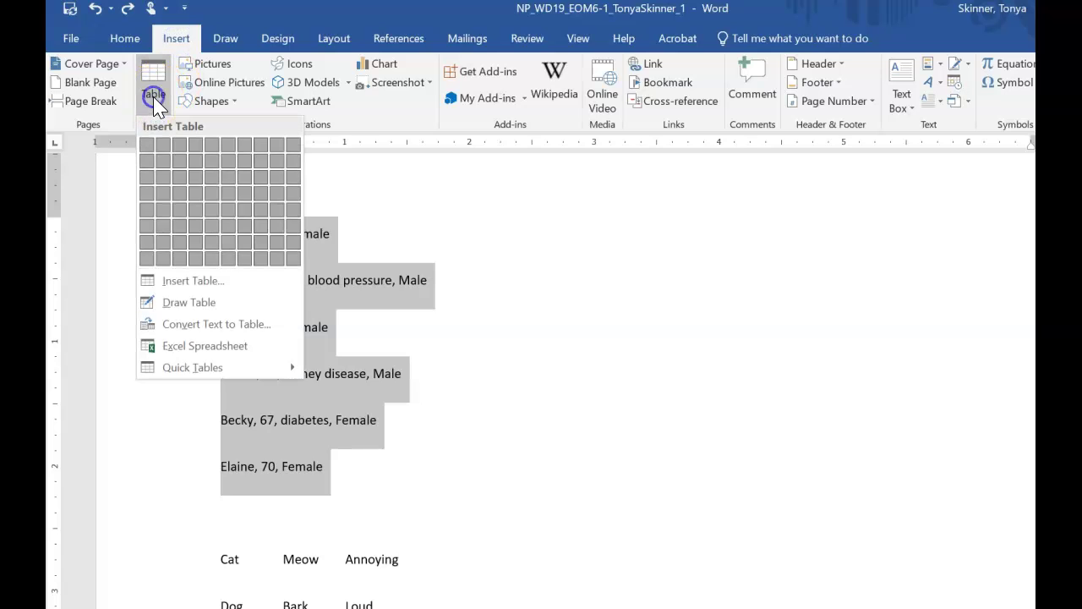
left_click(190, 320)
left_click(567, 312)
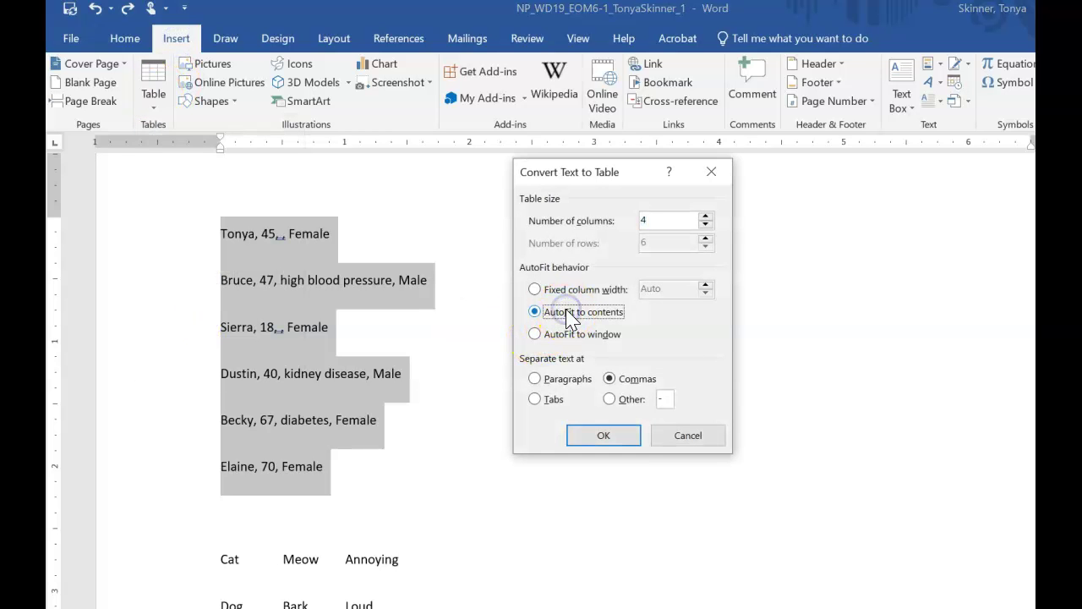
left_click(613, 437)
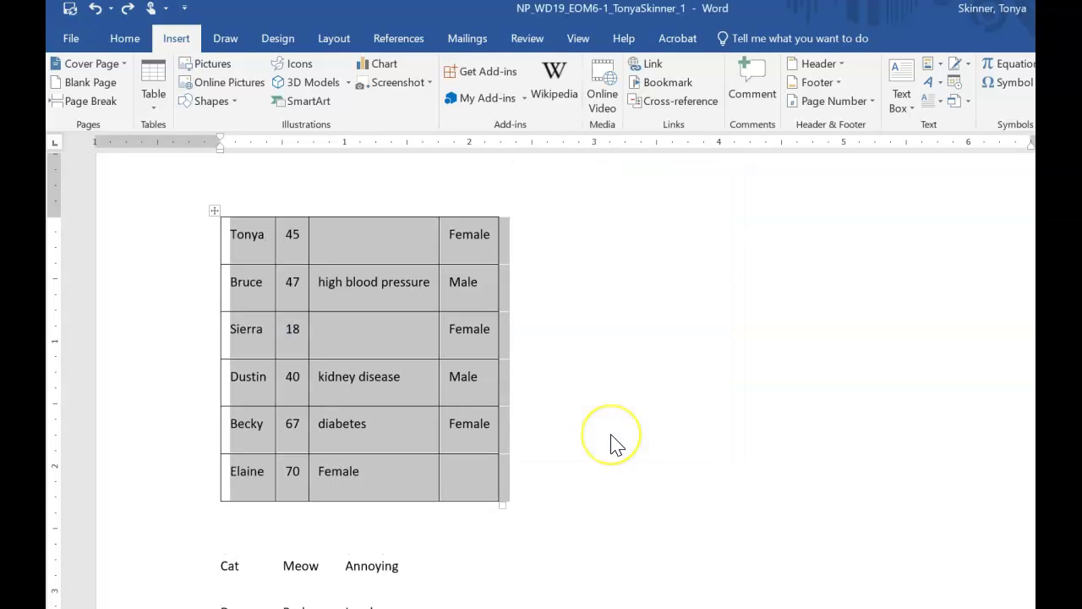
left_click(618, 413)
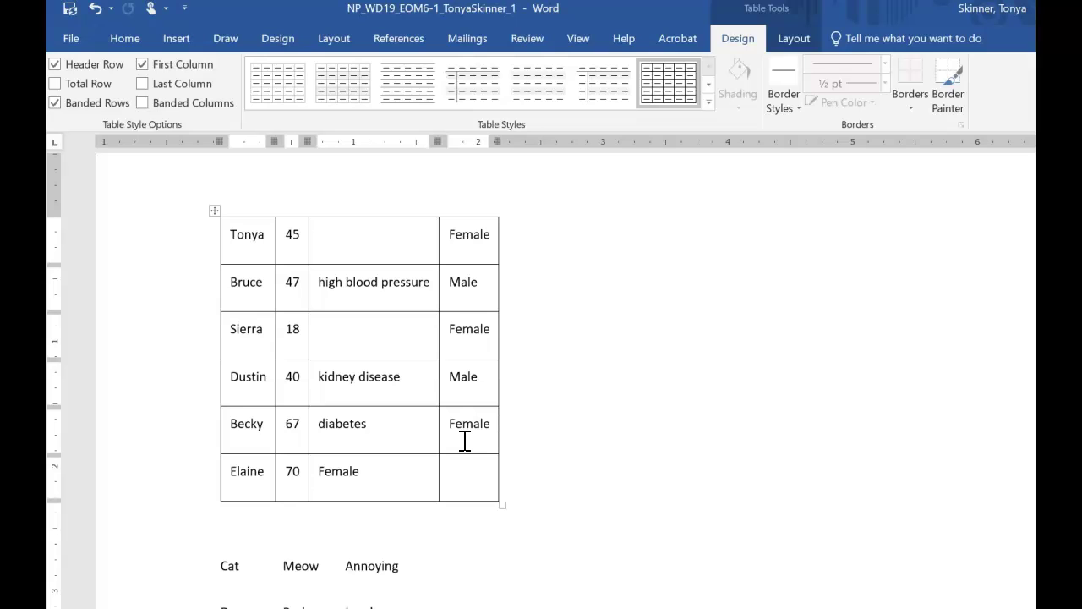
Delete Elaine's misaligned last row so the table ends with Becky
right_click(375, 471)
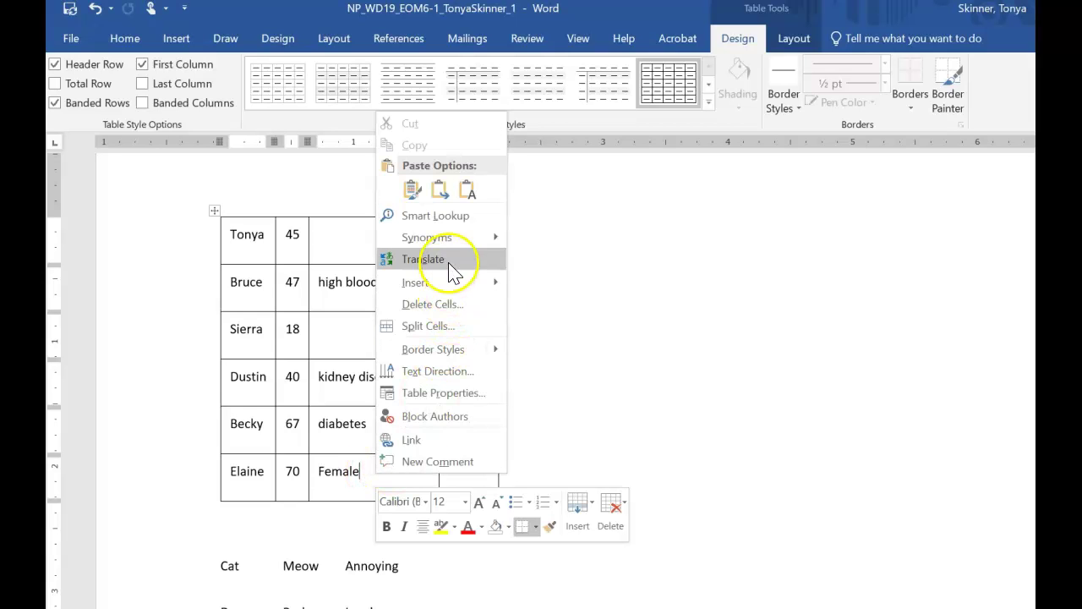
left_click(431, 304)
left_click(595, 314)
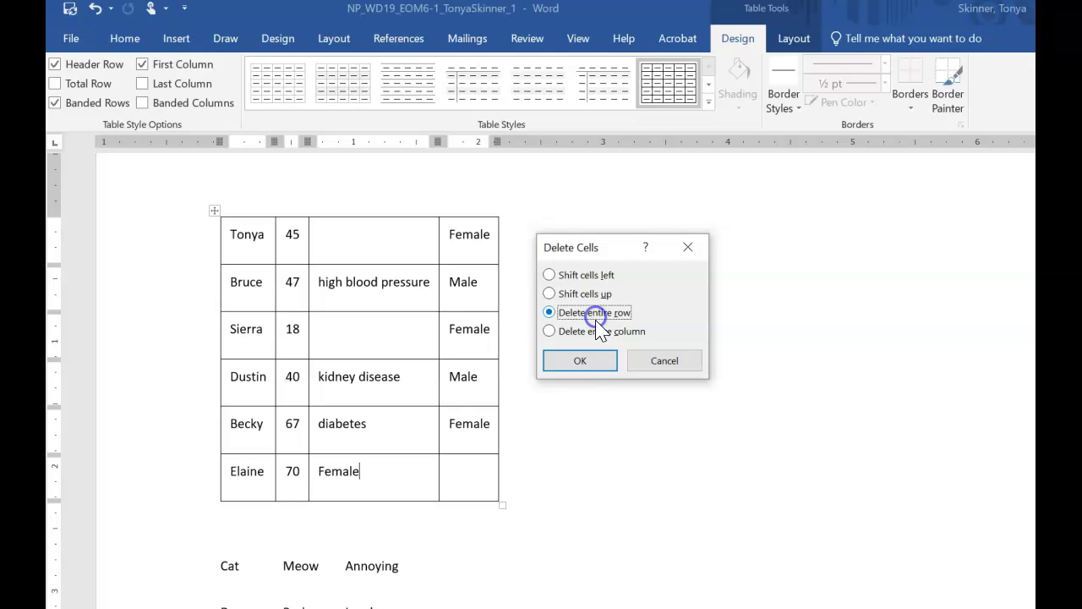
left_click(584, 364)
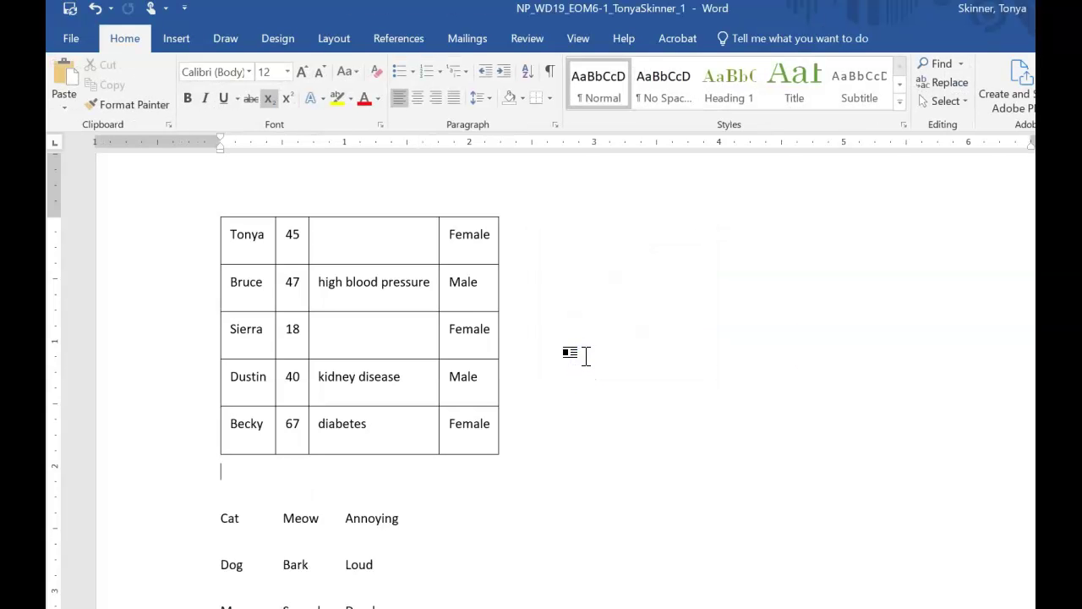
scroll(626, 428, "down", 6)
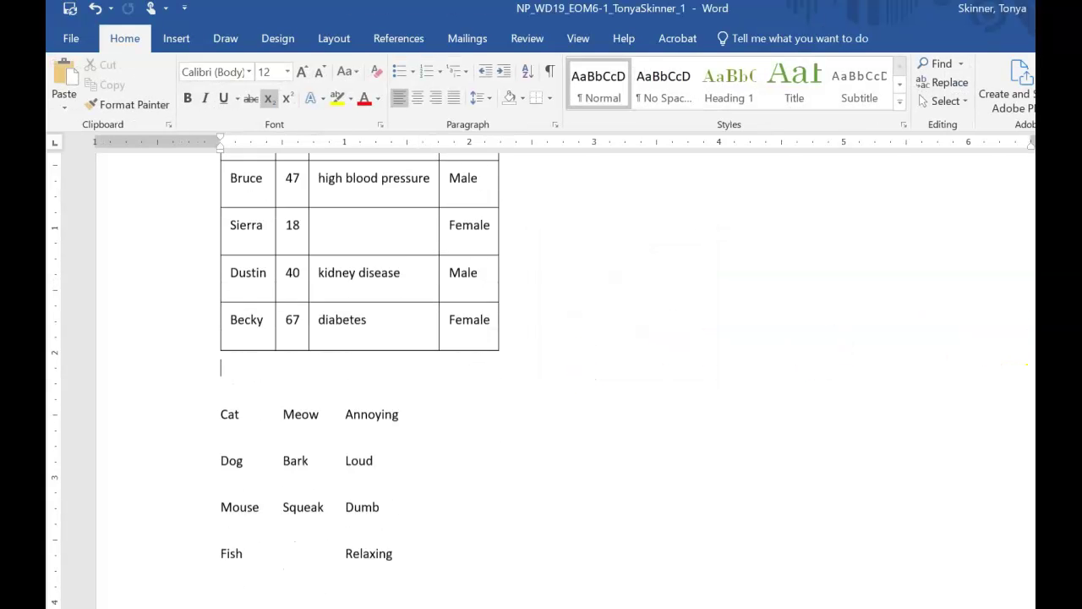
left_click(627, 428)
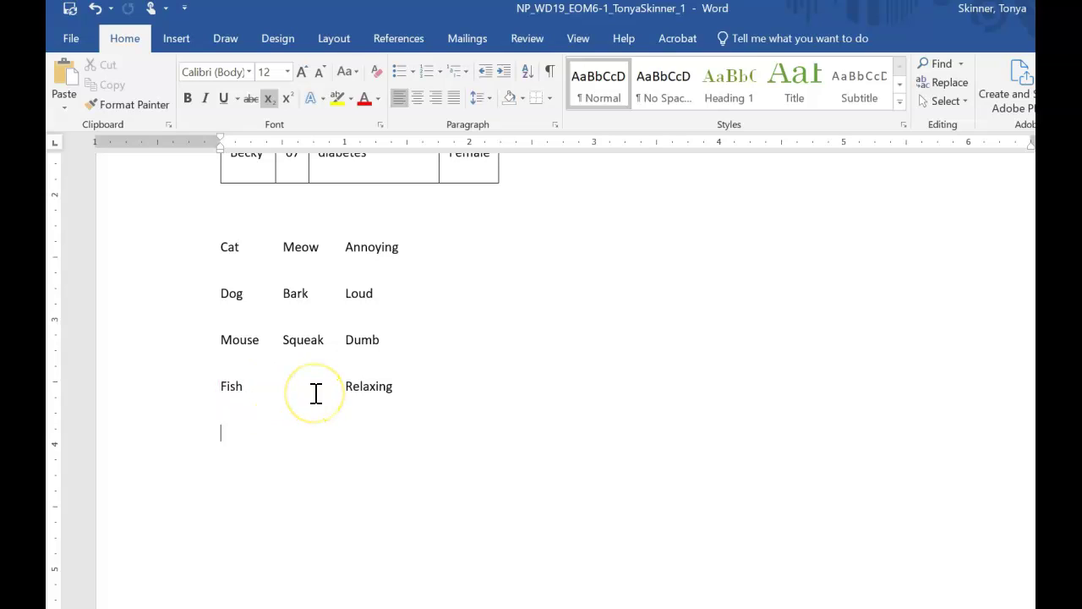
left_click(283, 385)
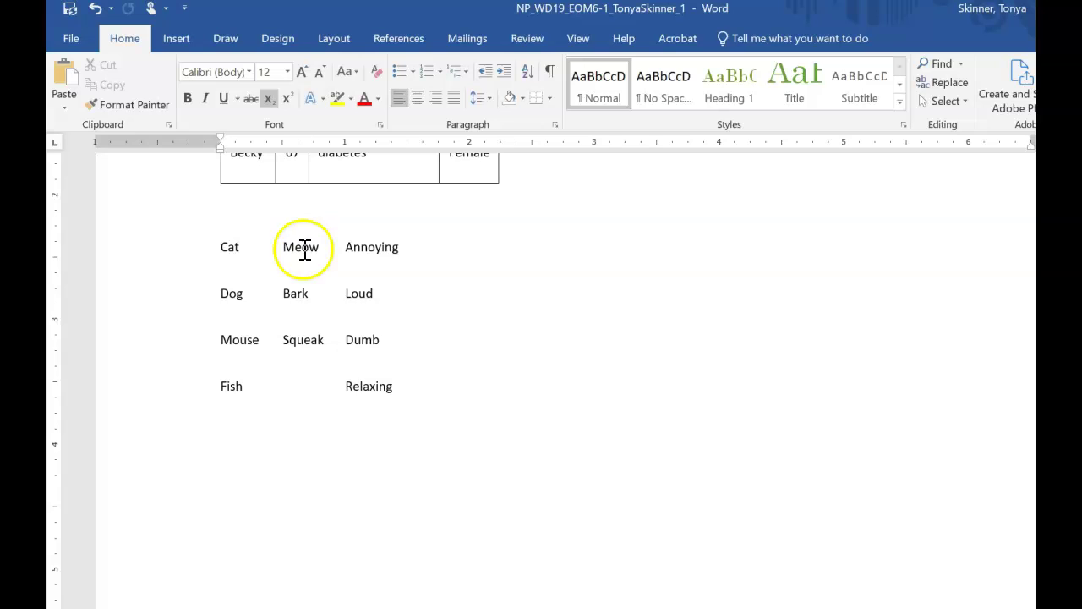
Convert the four tab-separated animal lines into a fixed-width three-column table
left_click_drag(223, 246, 397, 386)
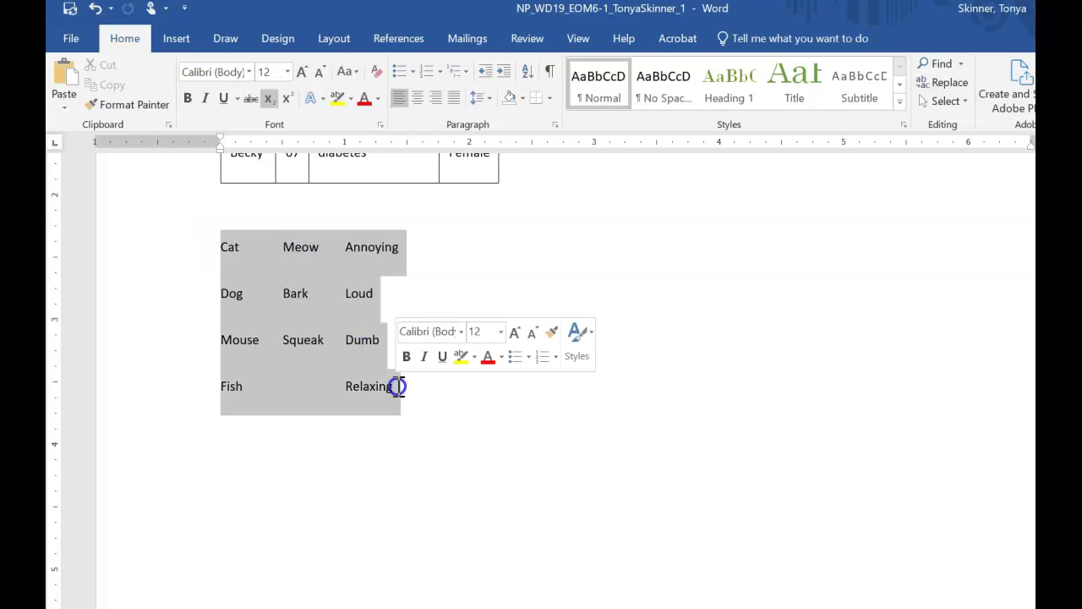
left_click(169, 40)
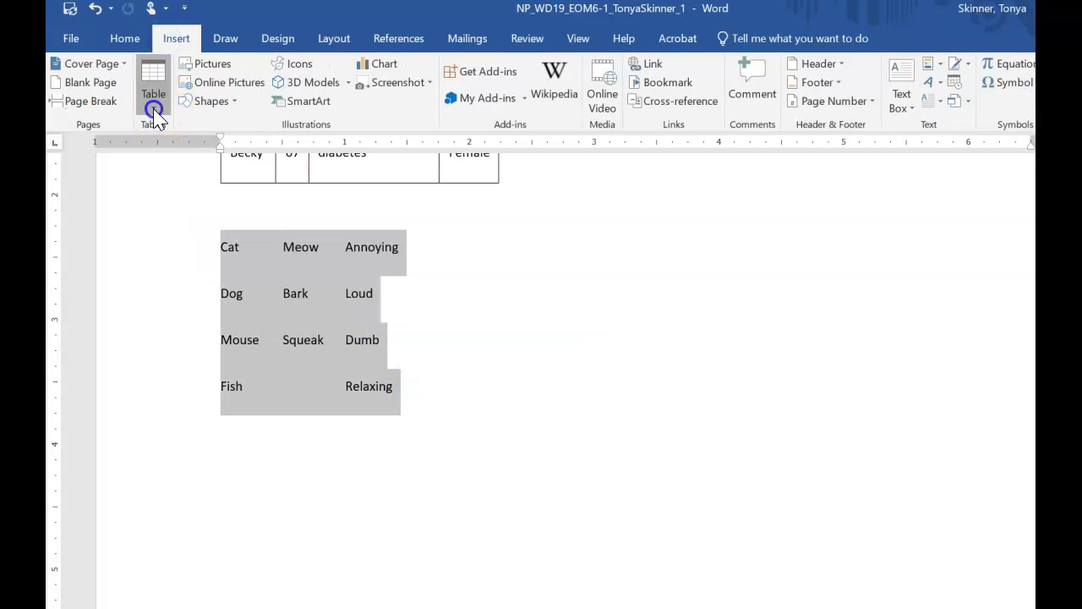
left_click(153, 112)
left_click(185, 325)
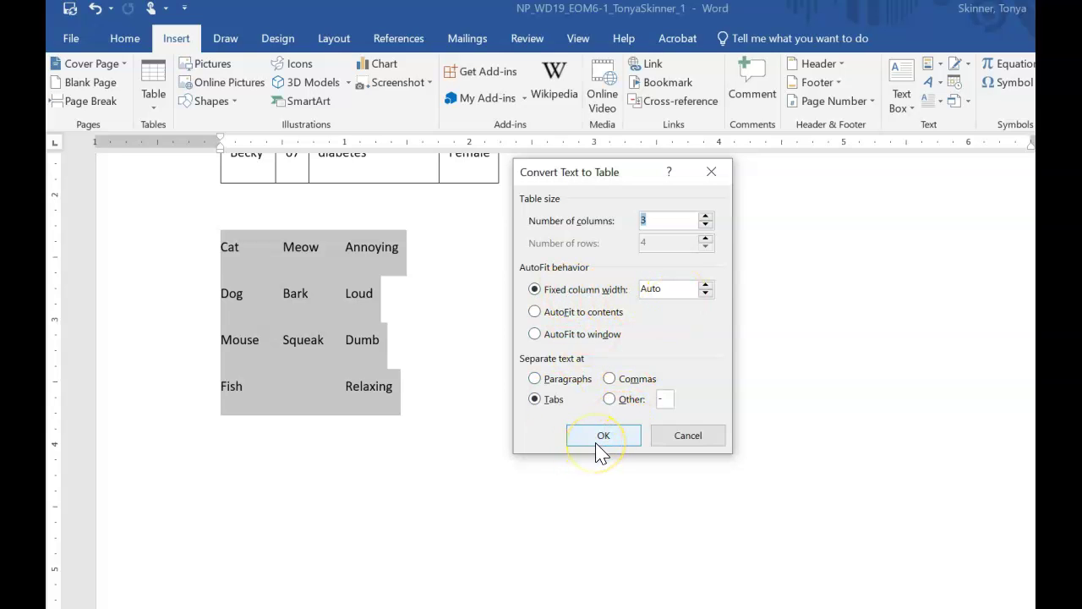
left_click(597, 440)
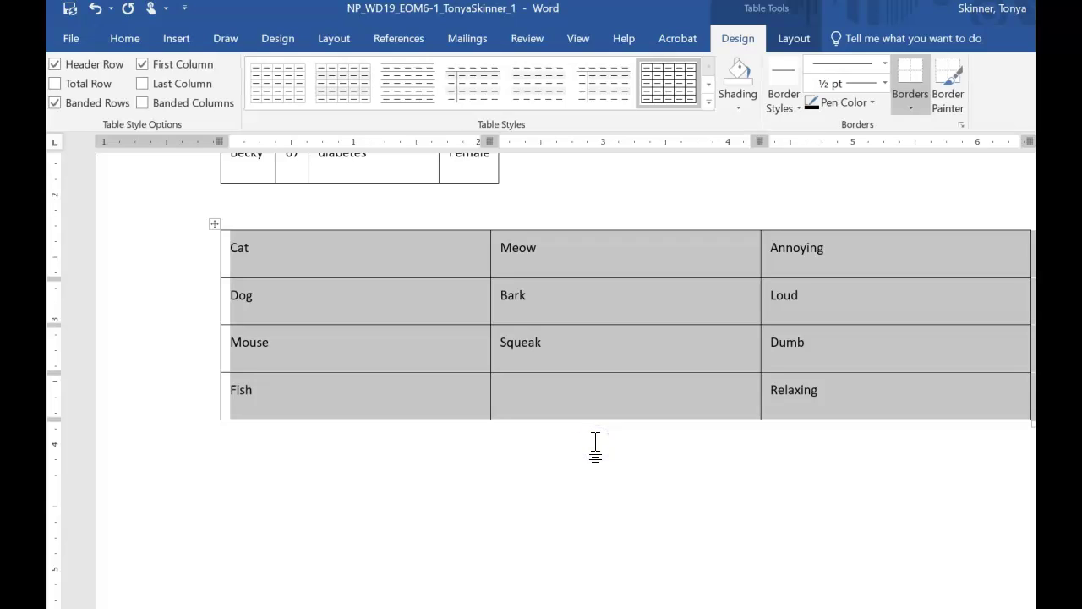
Undo the full-width table and reconvert the animal lines with AutoFit to contents
left_click(95, 9)
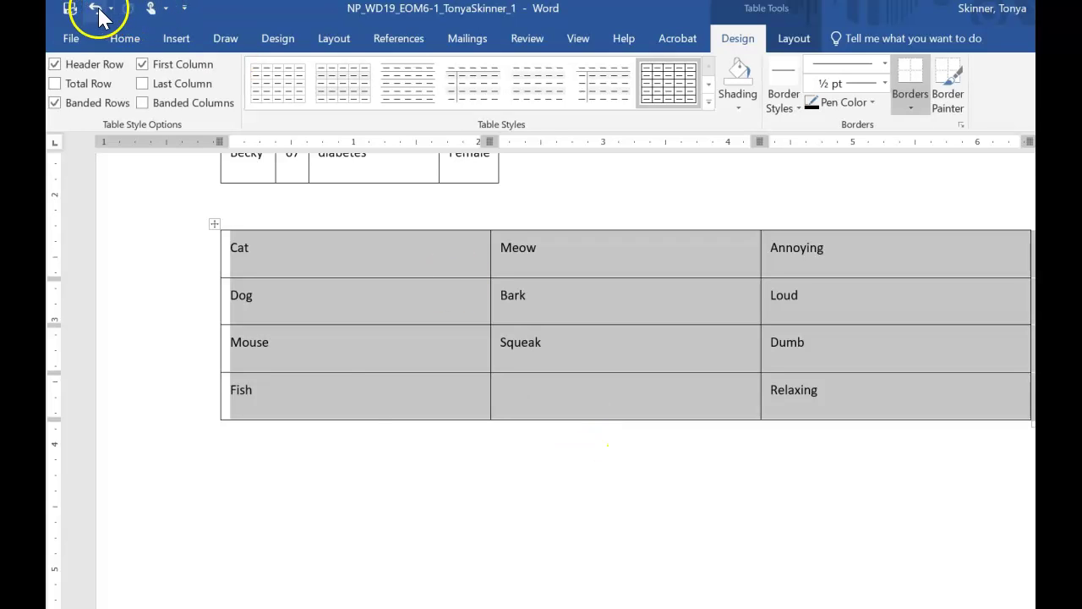
left_click(181, 38)
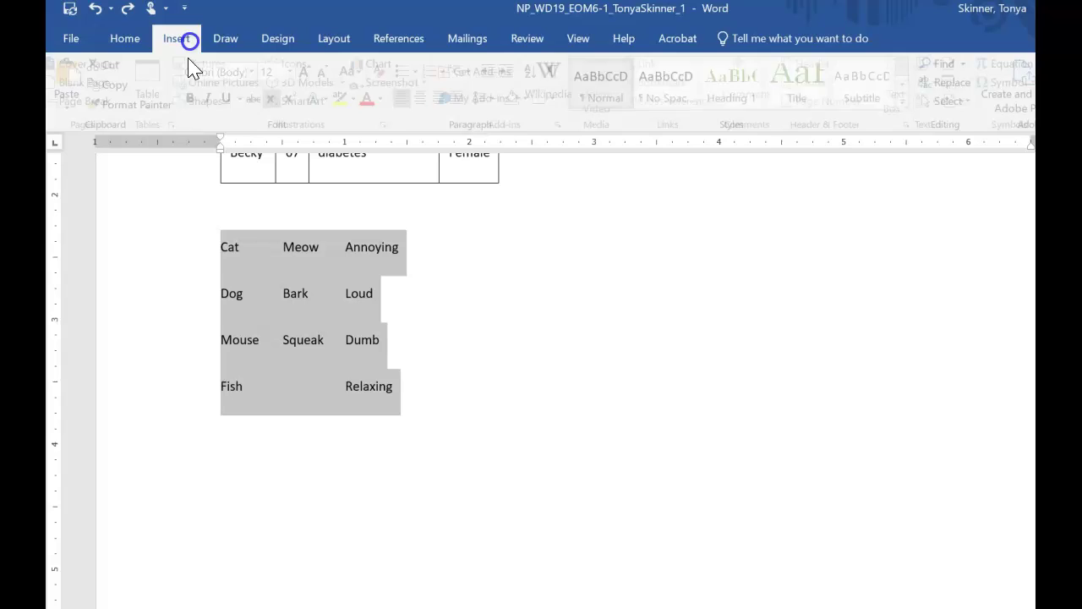
left_click(155, 109)
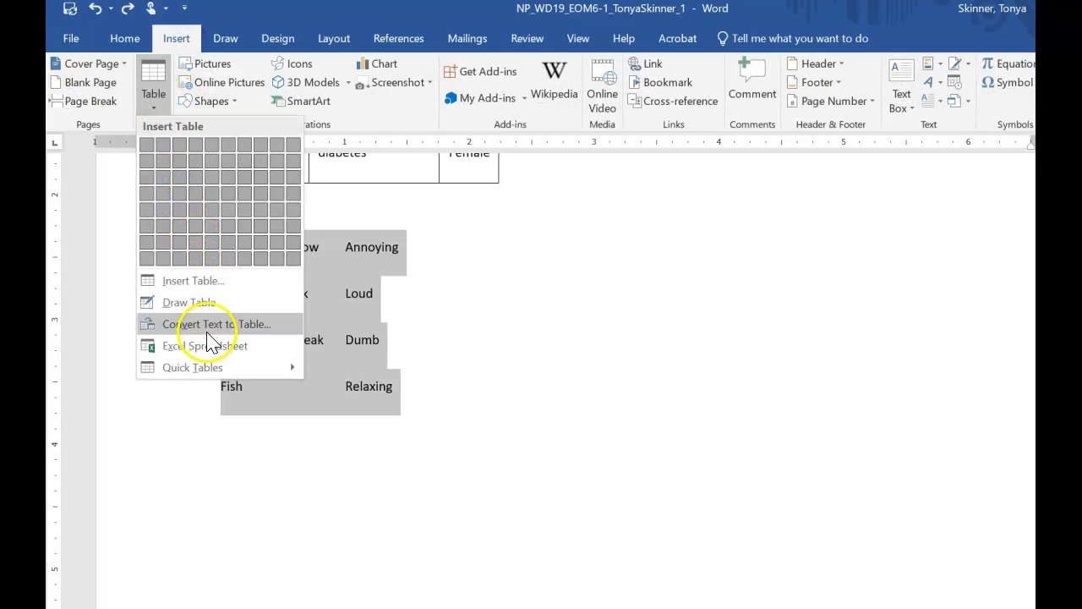
left_click(207, 323)
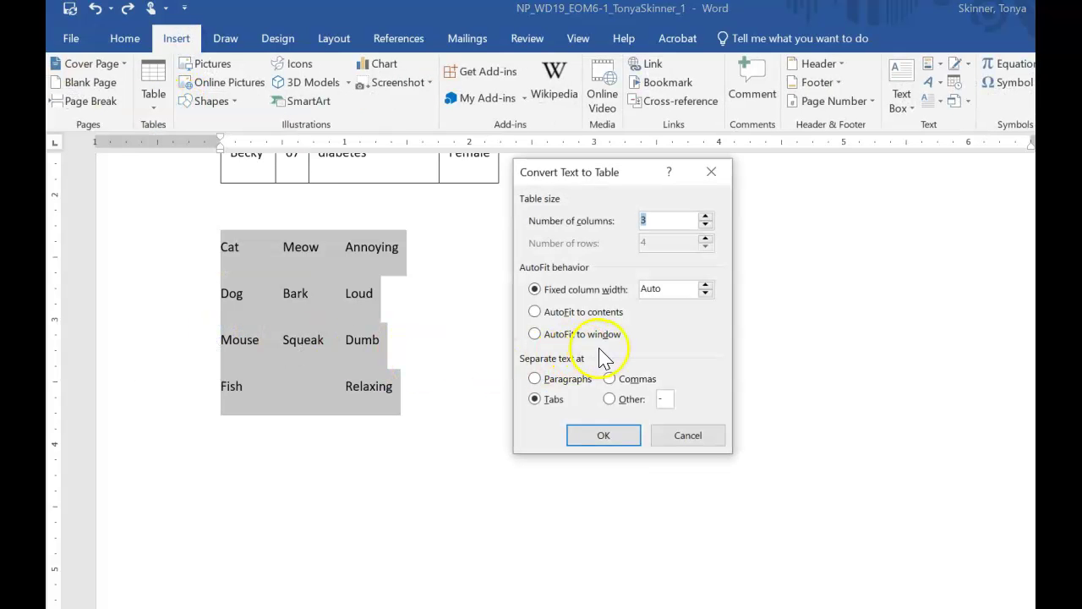
left_click(562, 312)
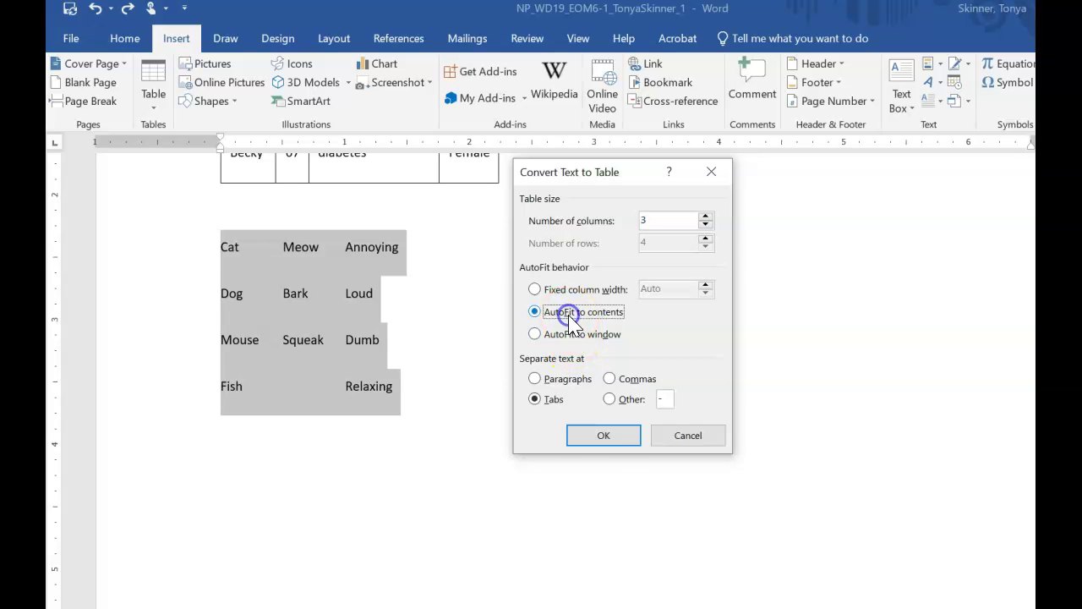
left_click(603, 436)
left_click(605, 446)
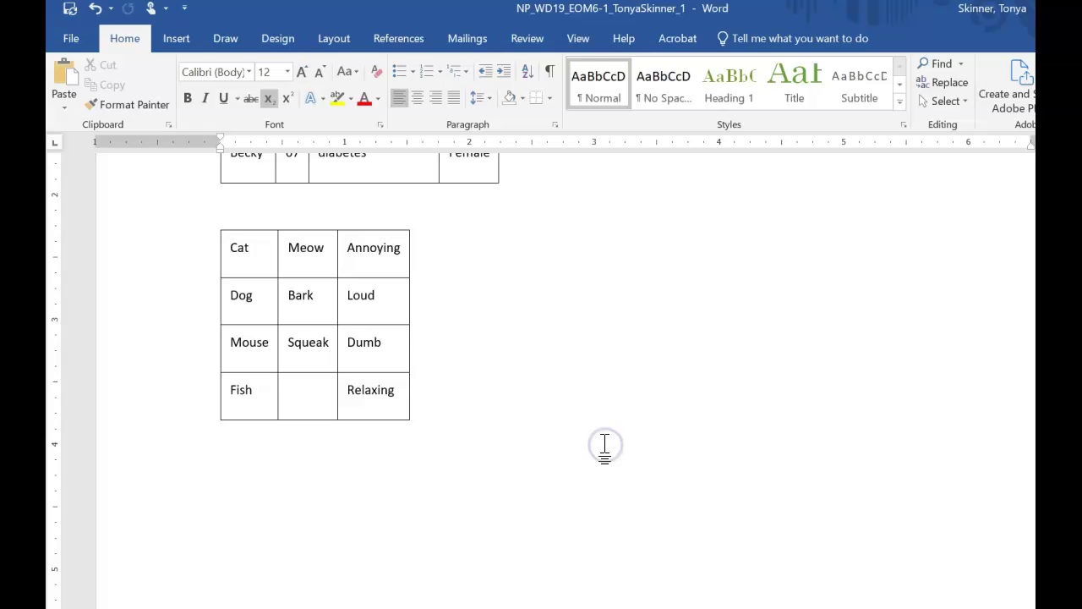